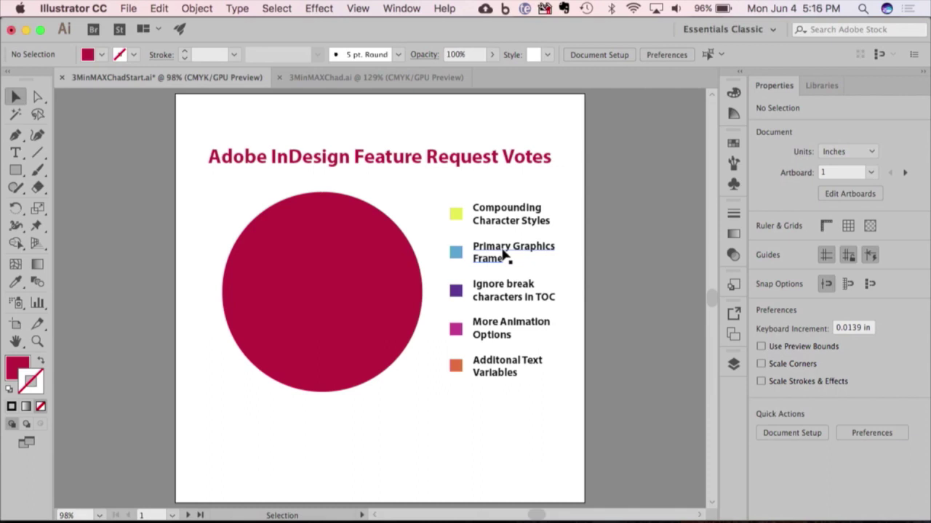
Browse the Column Graph tool variants, start placing a graph, then abandon it
{"action": "left_click", "coordinate": [37, 303]}
{"action": "left_click", "coordinate": [39, 304]}
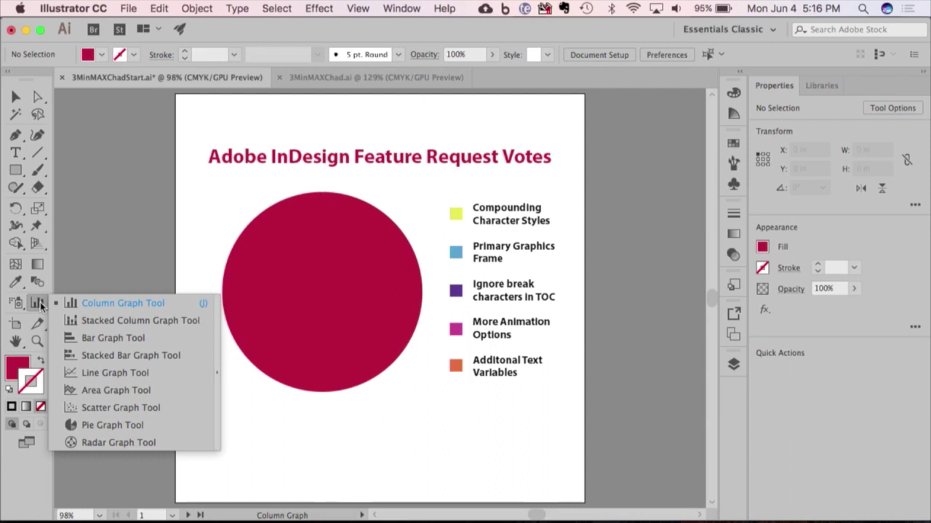
{"action": "left_click", "coordinate": [100, 268]}
{"action": "left_click", "coordinate": [429, 301]}
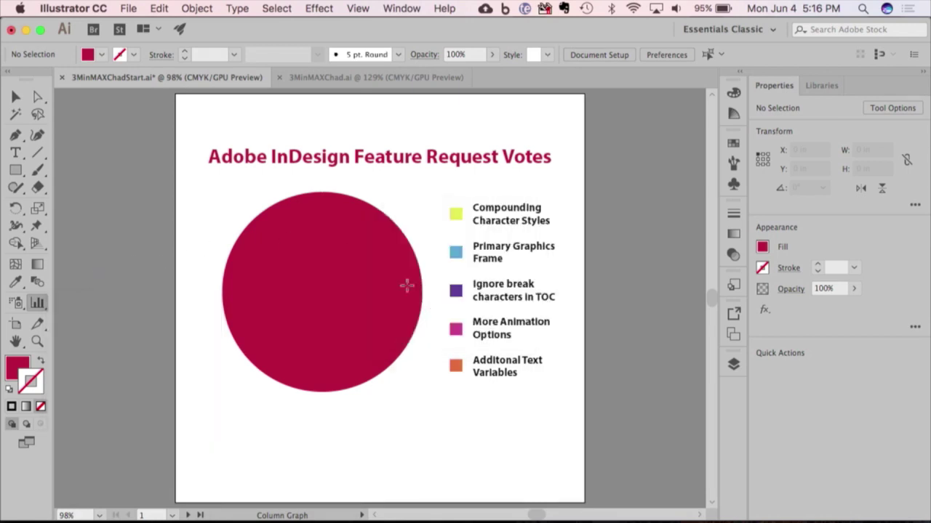
{"action": "left_click", "coordinate": [15, 96]}
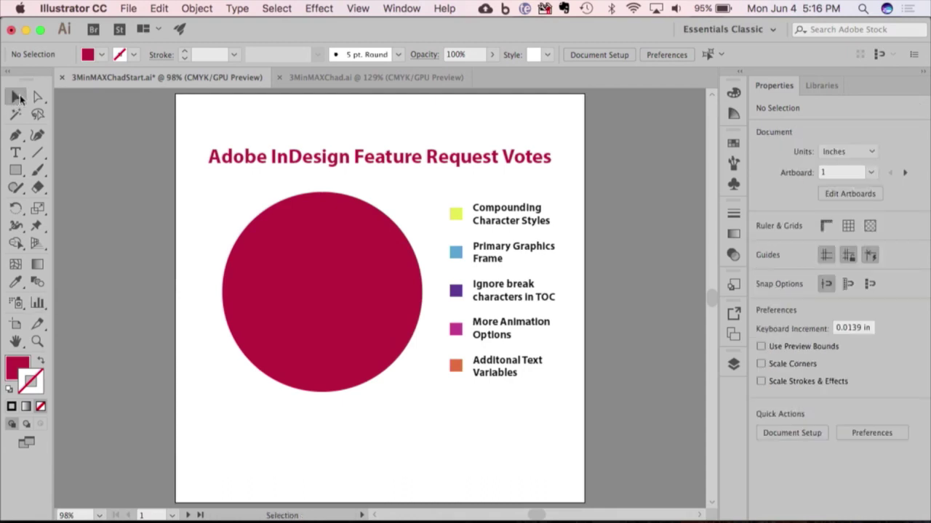
Test turning the red circle into a pie wedge, check artboard 2, then undo to the full circle
{"action": "left_click", "coordinate": [340, 333]}
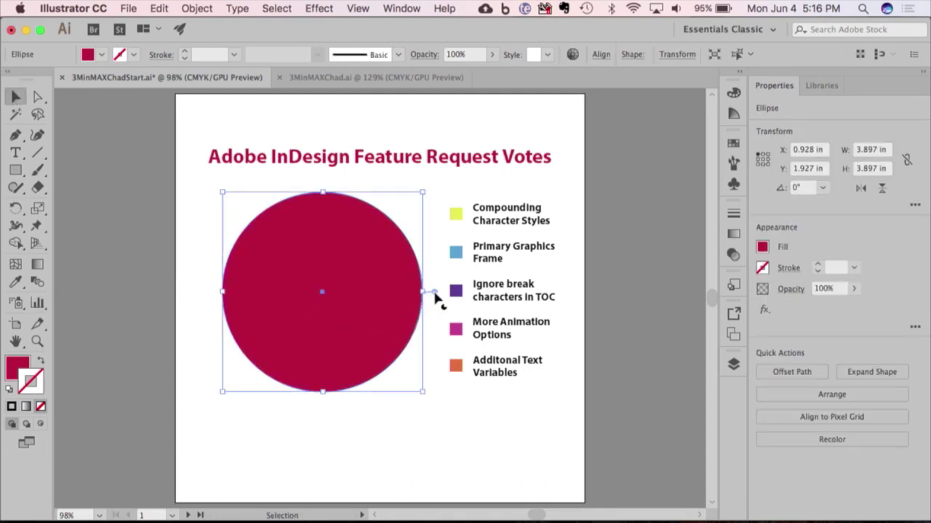
{"action": "left_click_drag", "start_coordinate": [435, 296], "coordinate": [254, 265]}
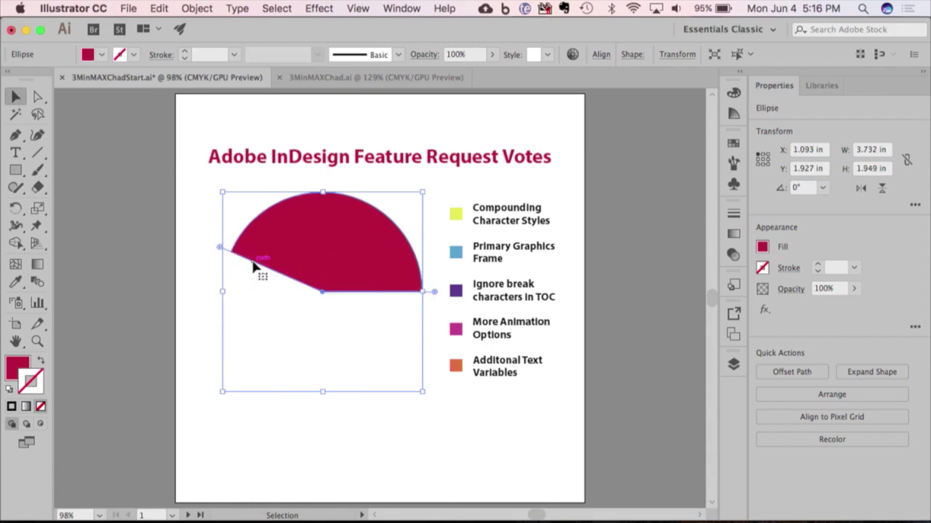
{"action": "left_click", "coordinate": [187, 515]}
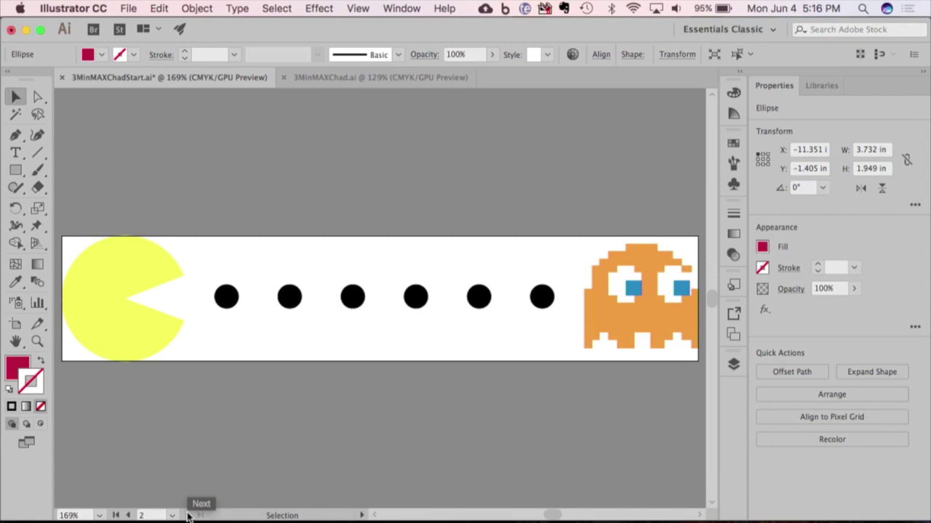
{"action": "left_click", "coordinate": [128, 516]}
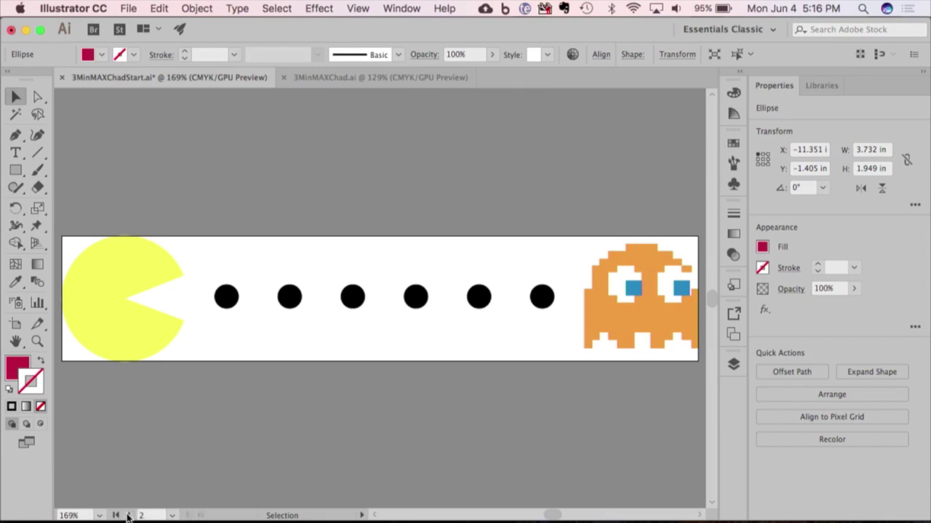
{"action": "key", "text": "super+z"}
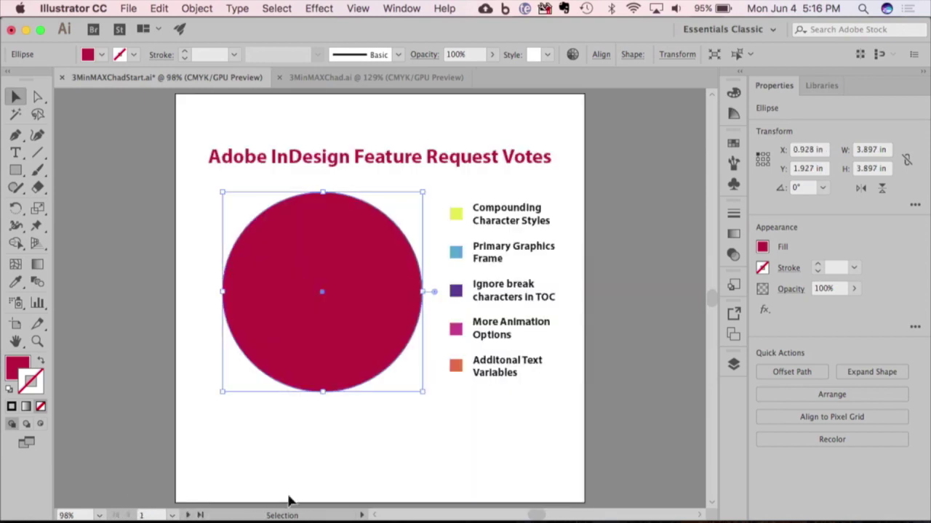
In the Layers panel, reveal the hidden Character ring while keeping the red circle visible
{"action": "left_click", "coordinate": [733, 363]}
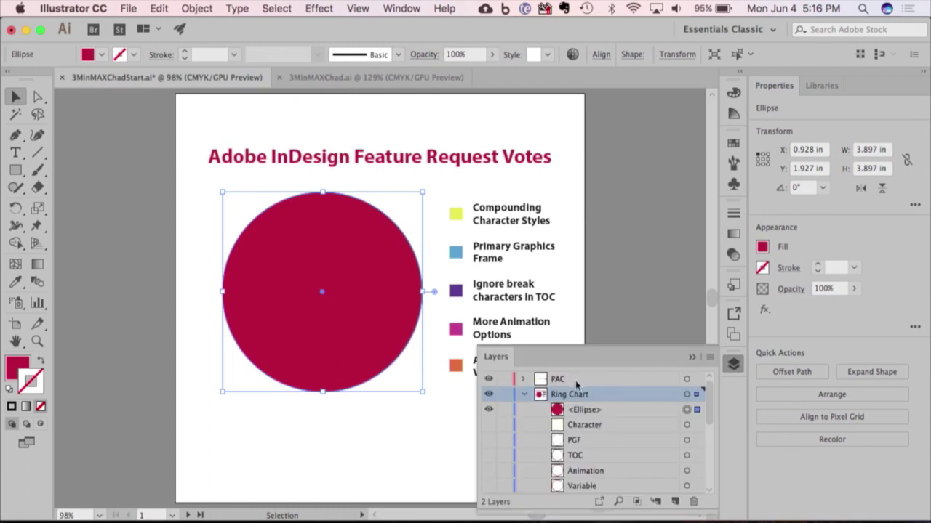
{"action": "left_click", "coordinate": [488, 410]}
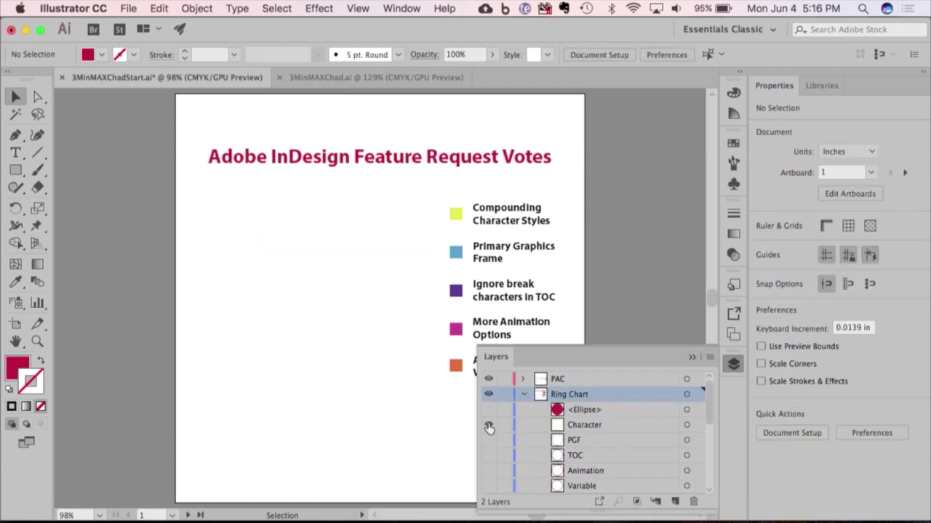
{"action": "left_click", "coordinate": [488, 425]}
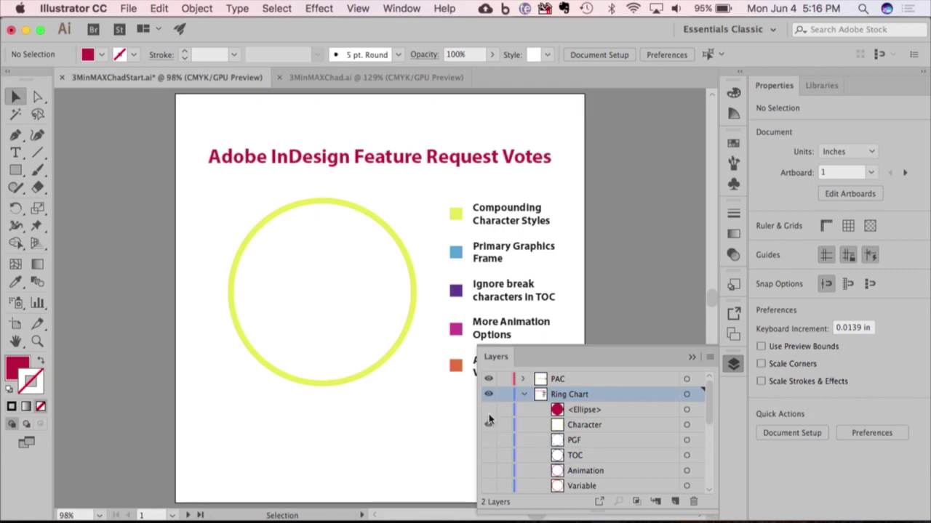
{"action": "left_click", "coordinate": [489, 411]}
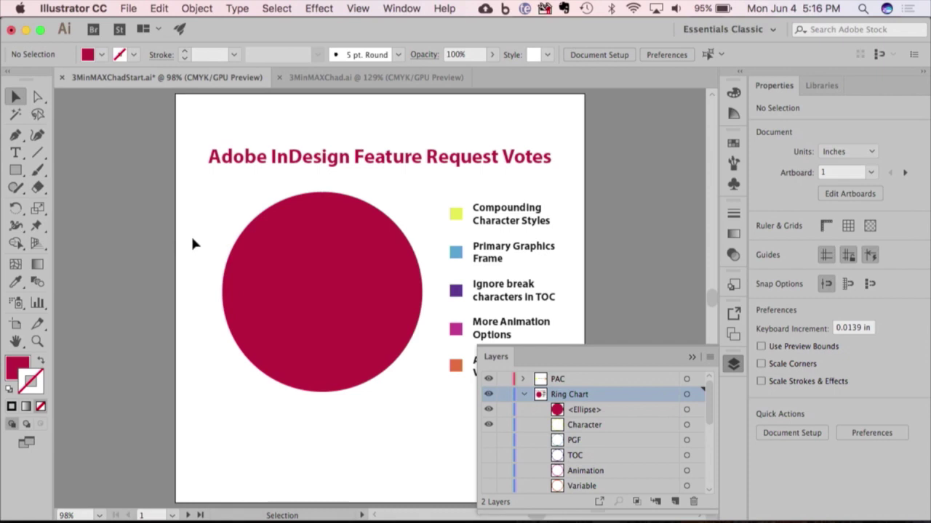
Select the red circle with the yellow ring and make a clipping mask from them
{"action": "left_click", "coordinate": [264, 336]}
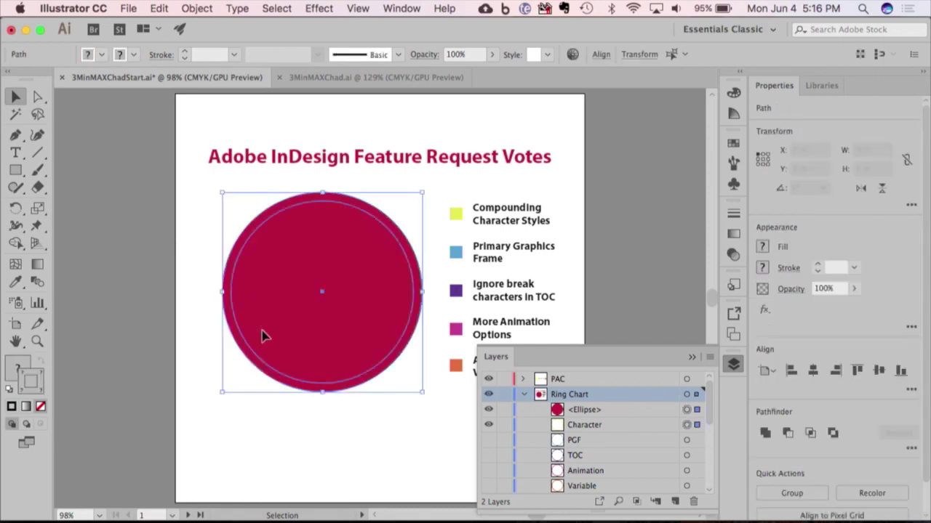
{"action": "left_click", "coordinate": [197, 8]}
{"action": "mouse_move", "coordinate": [222, 464]}
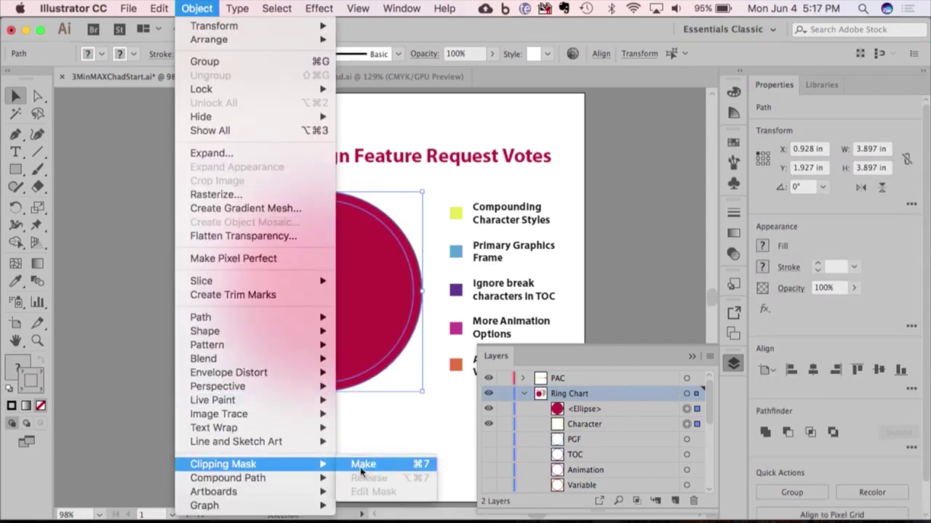
{"action": "left_click", "coordinate": [364, 466]}
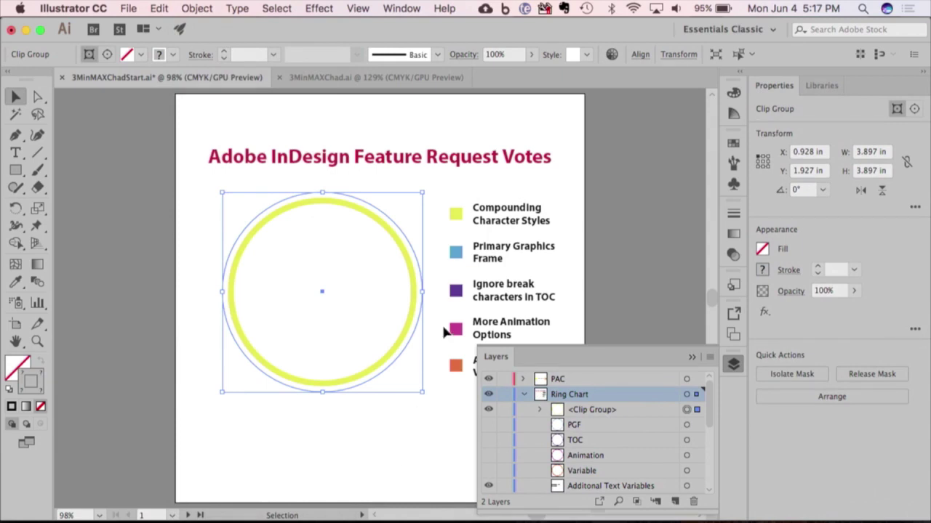
Inside the clip group, drag the ellipse's pie handle to cut the yellow ring to a partial arc
{"action": "double_click", "coordinate": [416, 261]}
{"action": "left_click", "coordinate": [416, 260]}
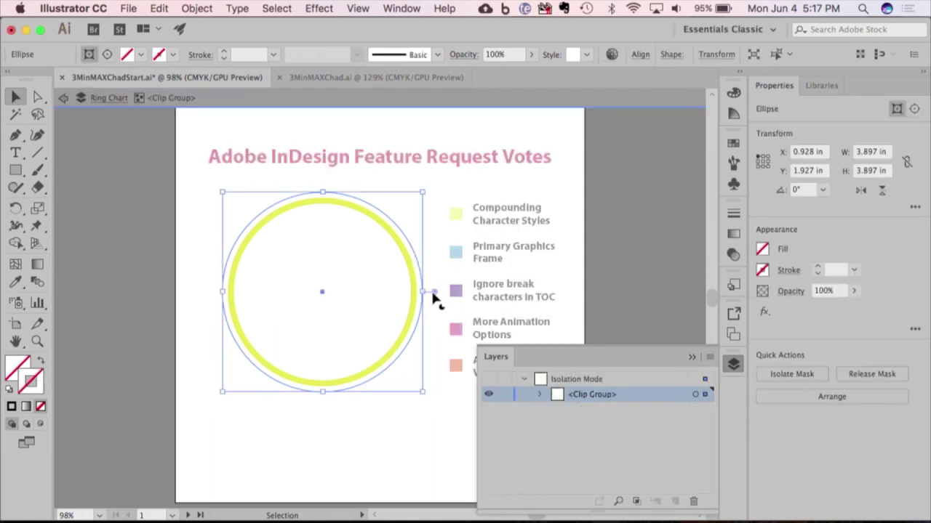
{"action": "left_click_drag", "start_coordinate": [433, 293], "coordinate": [251, 385]}
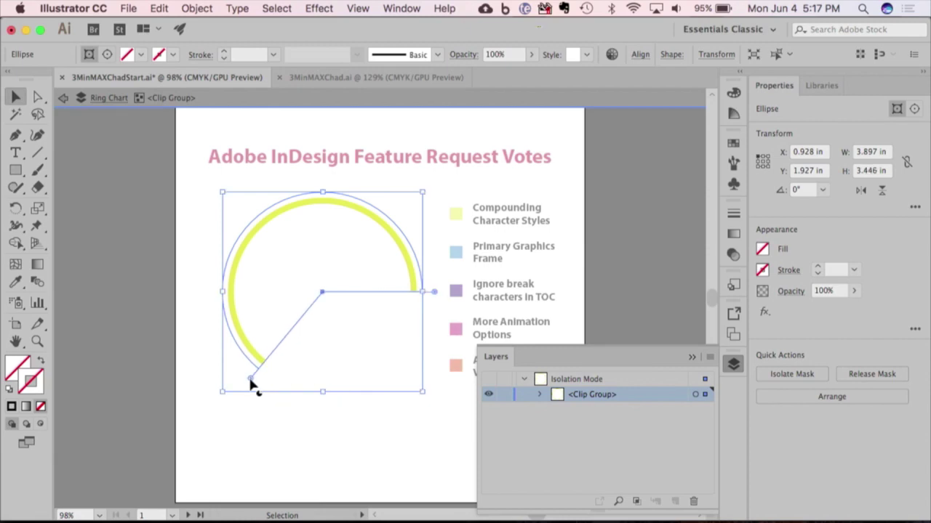
{"action": "left_click", "coordinate": [733, 364]}
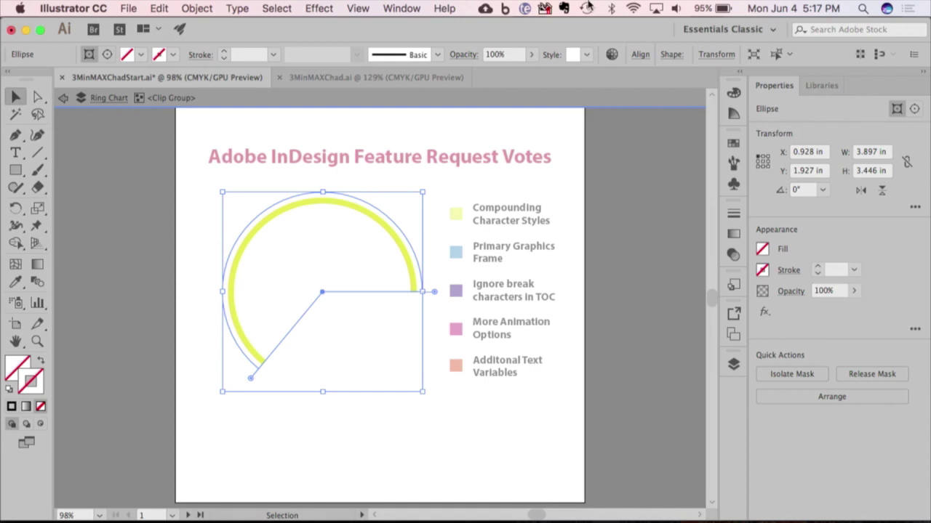
Open the Transform panel from the Window menu and place it beside the chart
{"action": "left_click", "coordinate": [401, 8]}
{"action": "scroll", "coordinate": [405, 342], "scroll_direction": "down", "scroll_amount": 5}
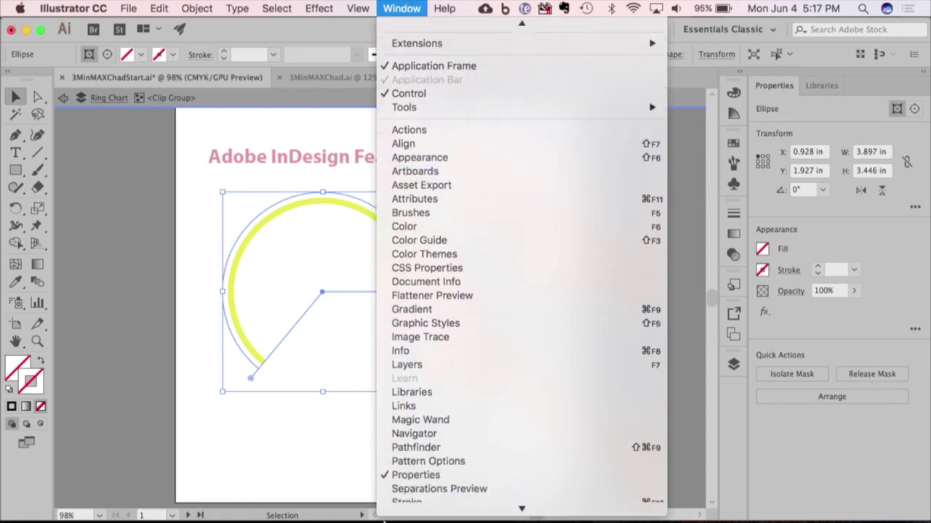
{"action": "left_click", "coordinate": [450, 448]}
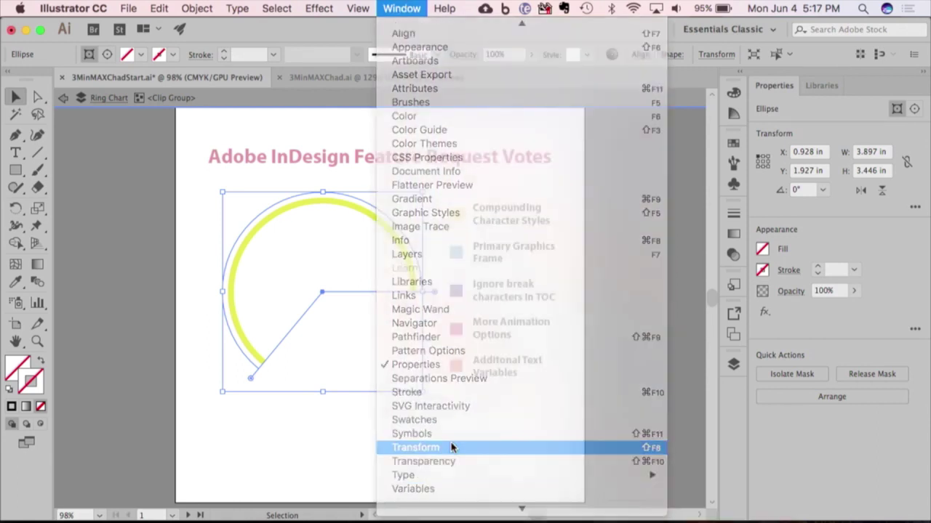
{"action": "left_click_drag", "start_coordinate": [655, 252], "coordinate": [551, 183]}
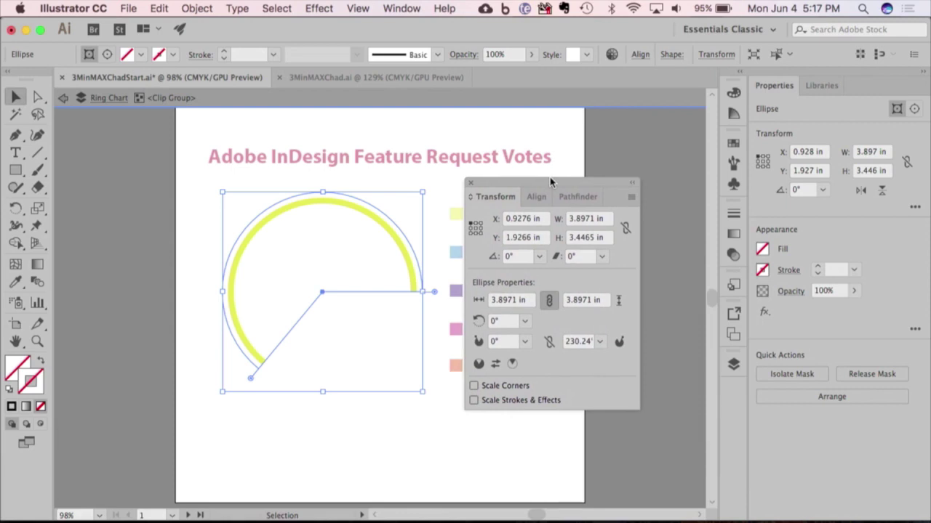
Set Pie End Angle to 360/100, then multiply by 37 for 133.2°, and deselect
{"action": "left_click", "coordinate": [580, 343]}
{"action": "type", "text": "360"}
{"action": "type", "text": "/100"}
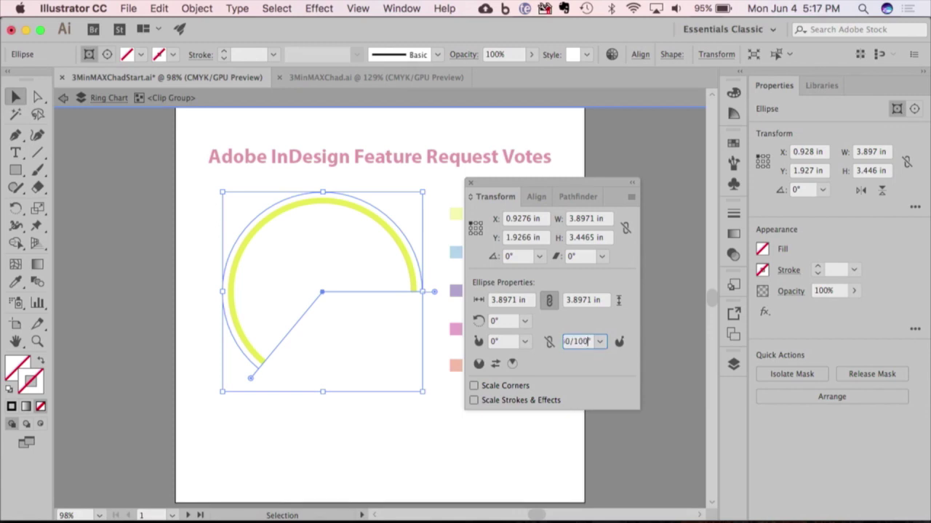
{"action": "key", "text": "Return"}
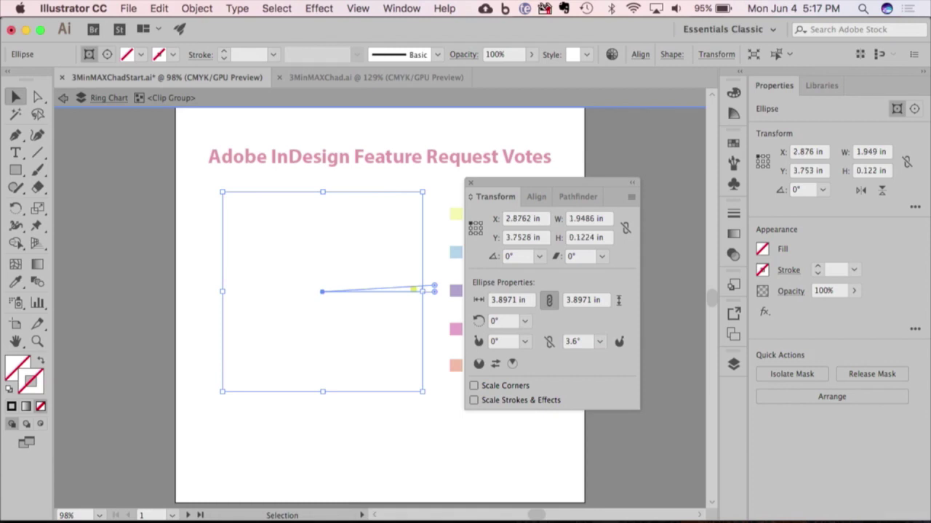
{"action": "left_click", "coordinate": [578, 341]}
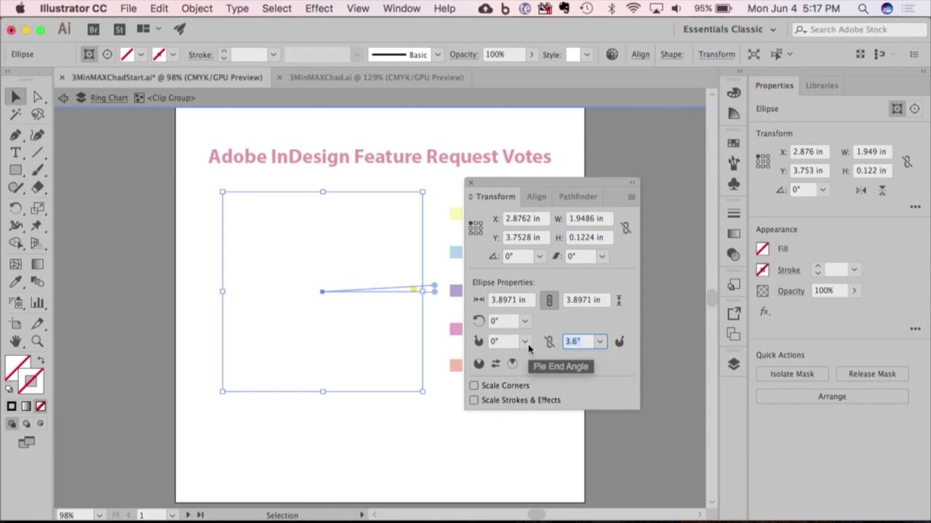
{"action": "key", "text": "Right"}
{"action": "key", "text": "BackSpace"}
{"action": "type", "text": "*37"}
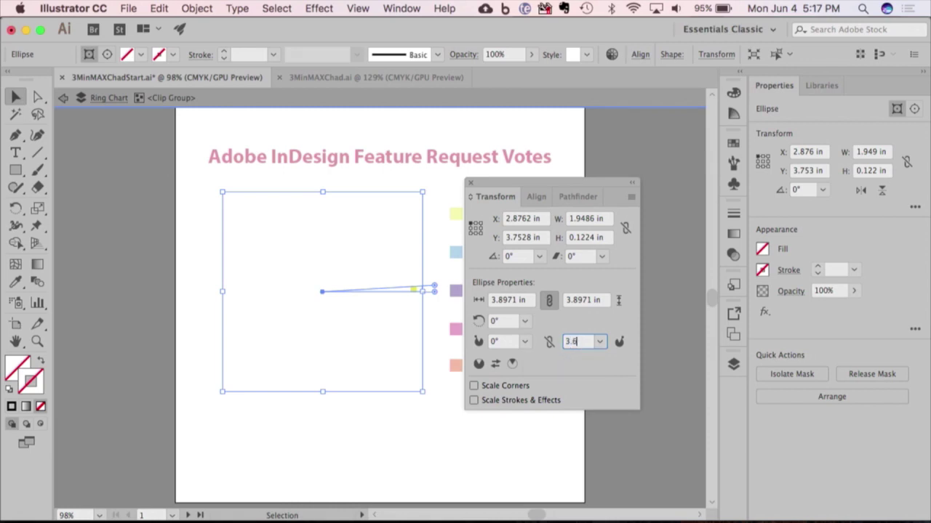
{"action": "key", "text": "Return"}
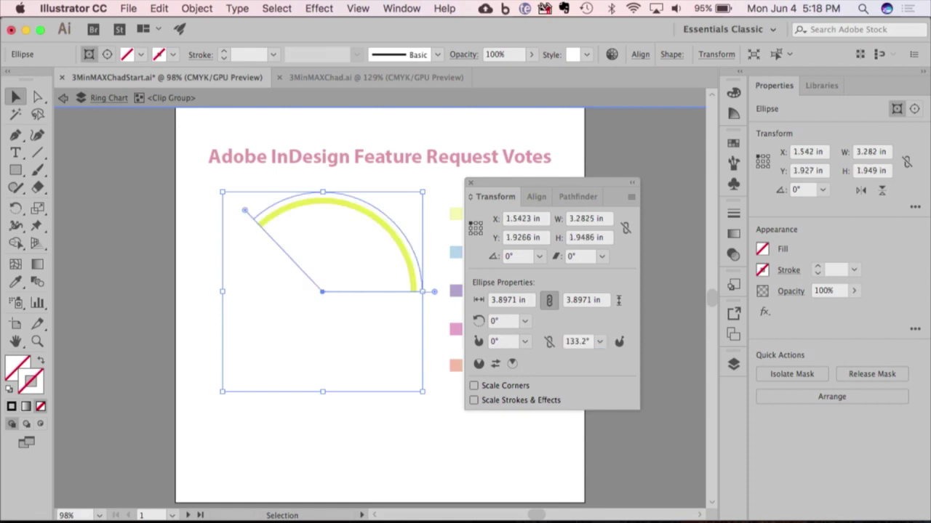
{"action": "left_click", "coordinate": [206, 304]}
Exit isolation, switch to the 3MinMAXChad.ai document, and close the Transform panel
{"action": "double_click", "coordinate": [126, 246]}
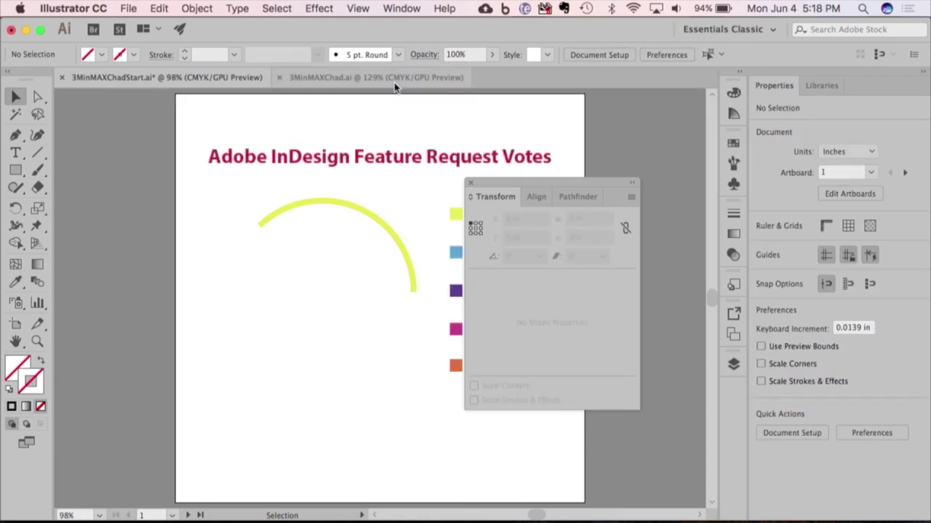
{"action": "left_click", "coordinate": [356, 78]}
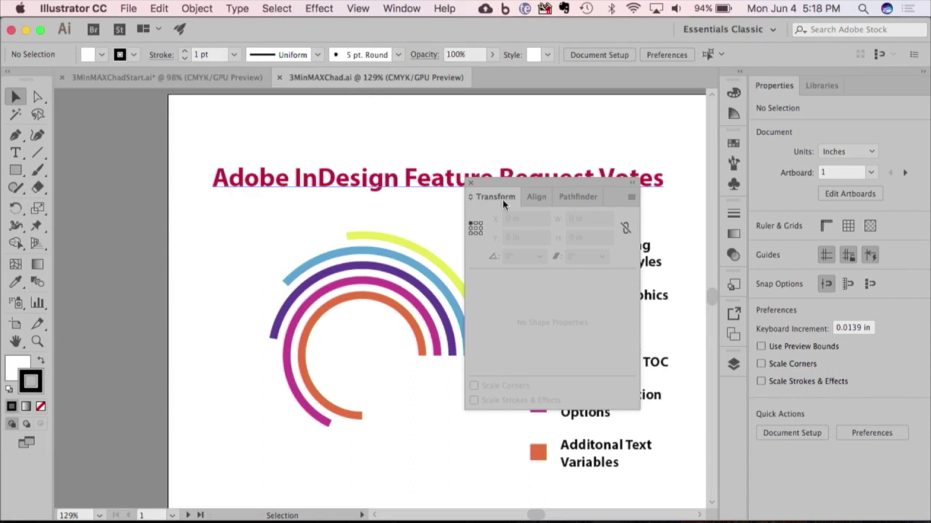
{"action": "left_click", "coordinate": [470, 181]}
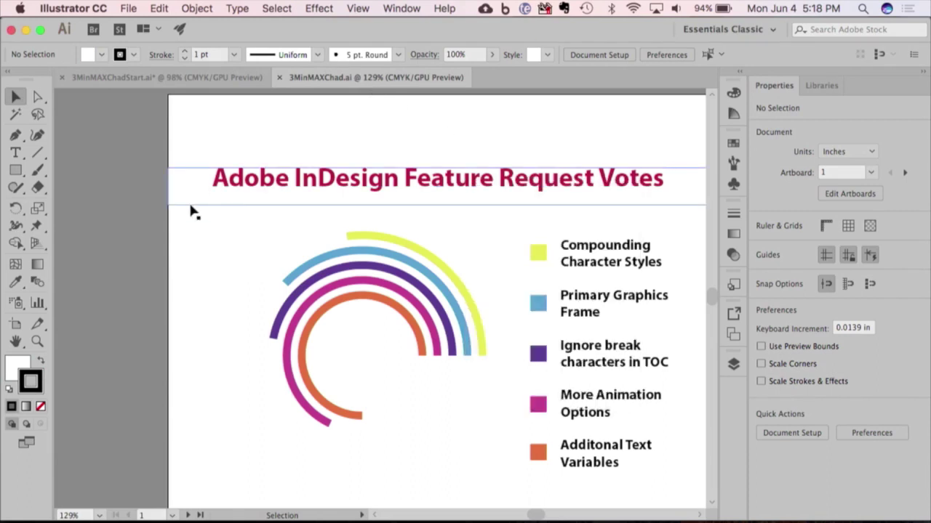
In the Ring Chart group, test extending the yellow arc, undo it, and exit isolation
{"action": "double_click", "coordinate": [356, 309]}
{"action": "left_click", "coordinate": [357, 308]}
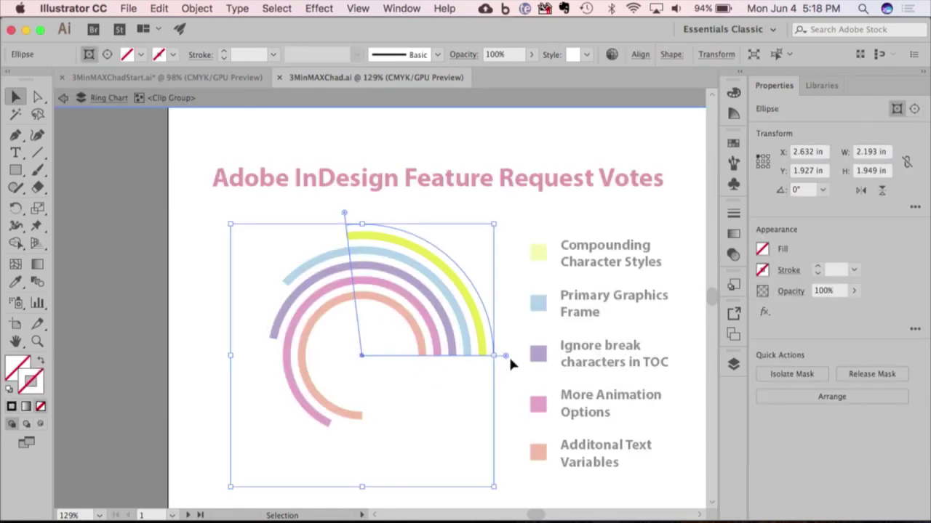
{"action": "left_click_drag", "start_coordinate": [509, 359], "coordinate": [456, 460]}
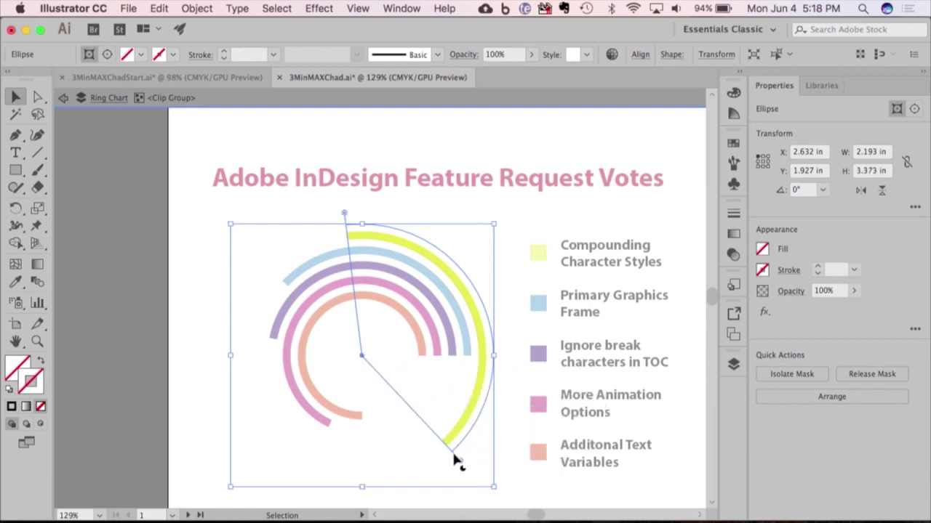
{"action": "key", "text": "super+z"}
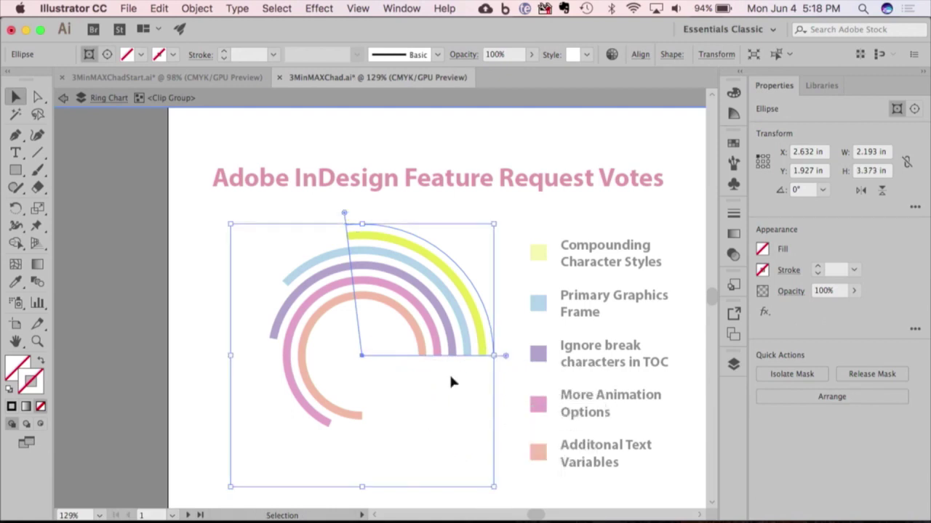
{"action": "double_click", "coordinate": [149, 225]}
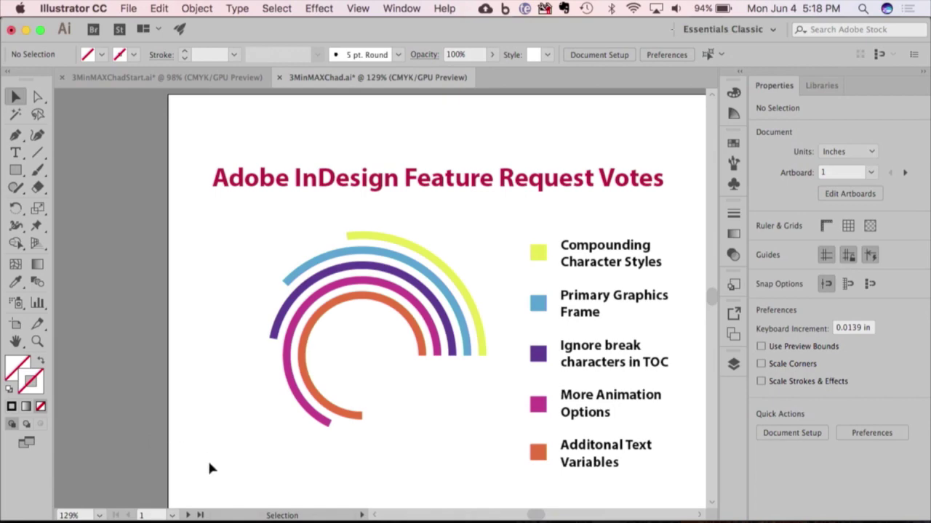
Go to artboard 2 and zoom in closely on the five rounded arcs
{"action": "left_click", "coordinate": [187, 515]}
{"action": "key", "text": "z"}
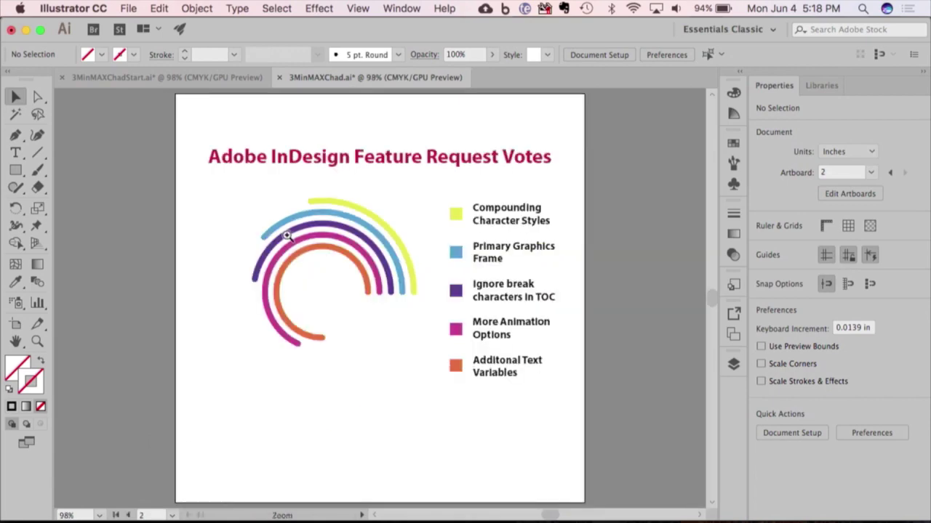
{"action": "left_click_drag", "start_coordinate": [284, 229], "coordinate": [472, 397]}
{"action": "key", "text": "v"}
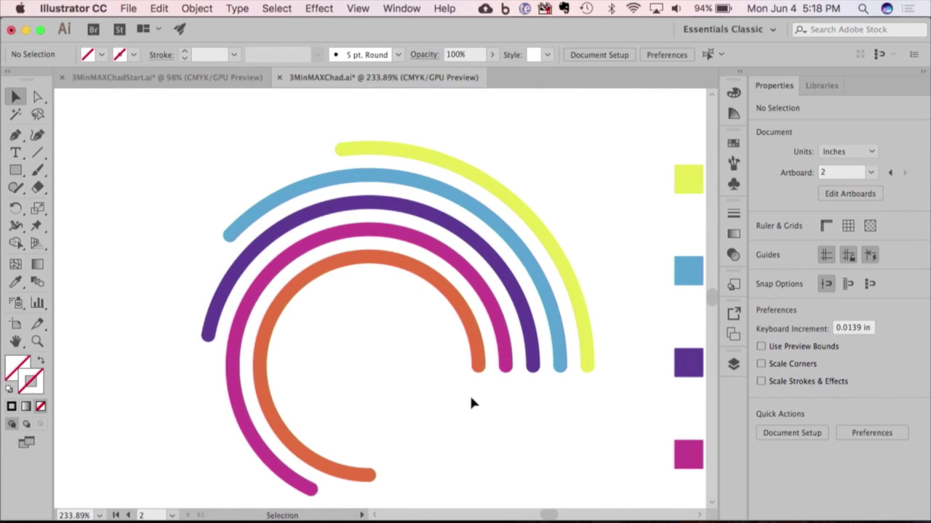